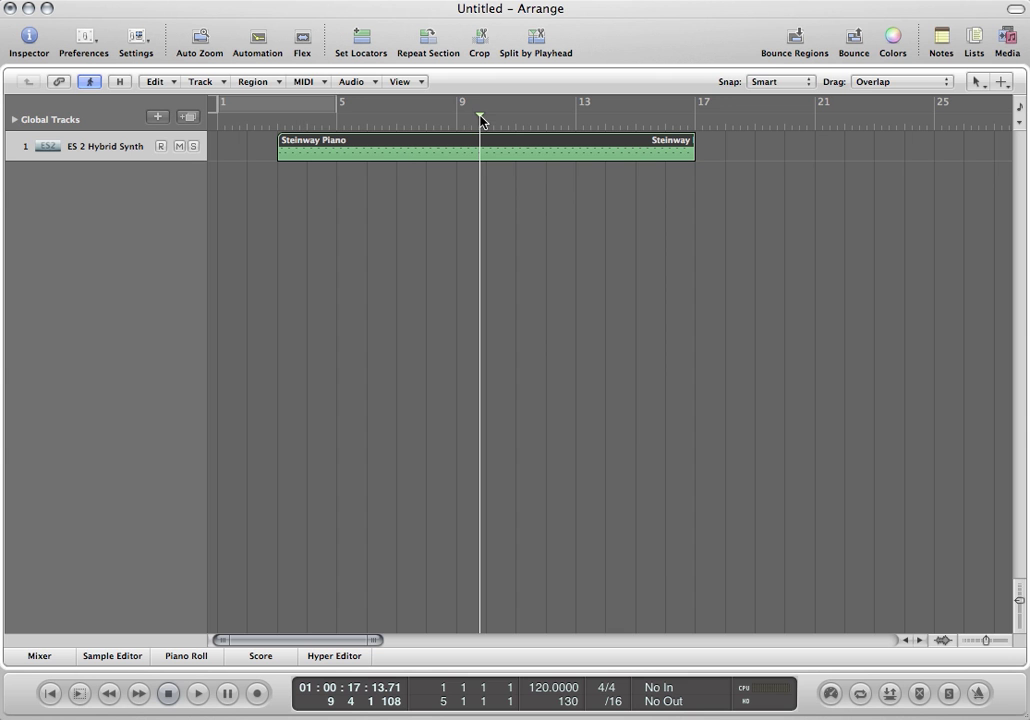
# Drag the playhead in the bar ruler from bar 9 back to the start of bar 1
pyautogui.moveTo(481, 118); pyautogui.dragTo(215, 117)
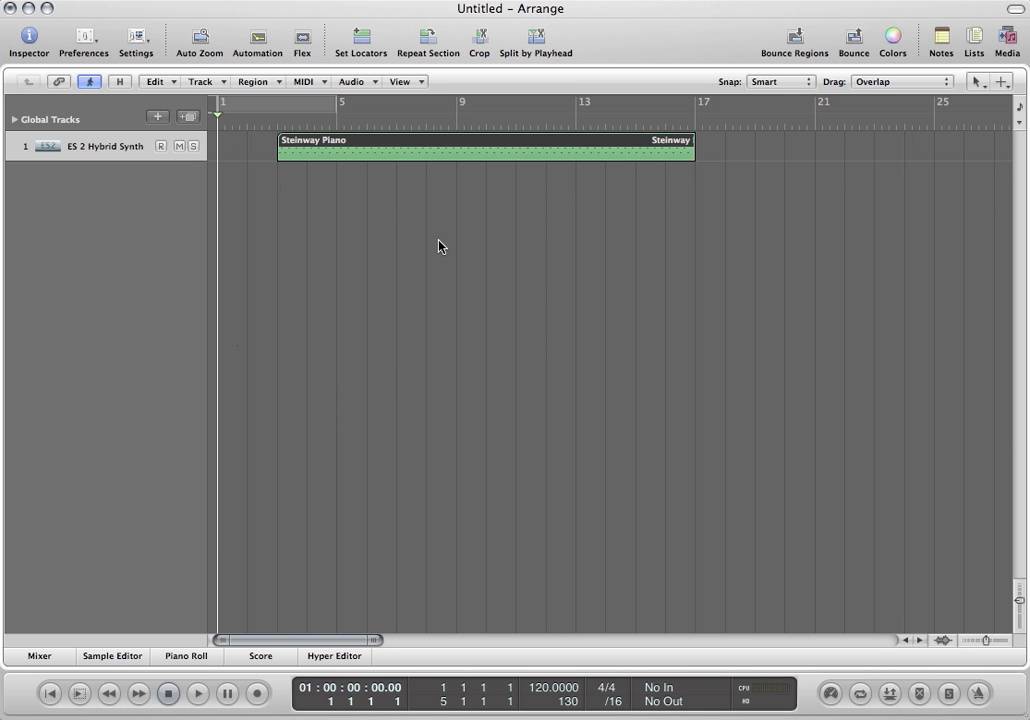
# Play the arrangement from bar 1 and stop it partway through bar 4
pyautogui.press('space')
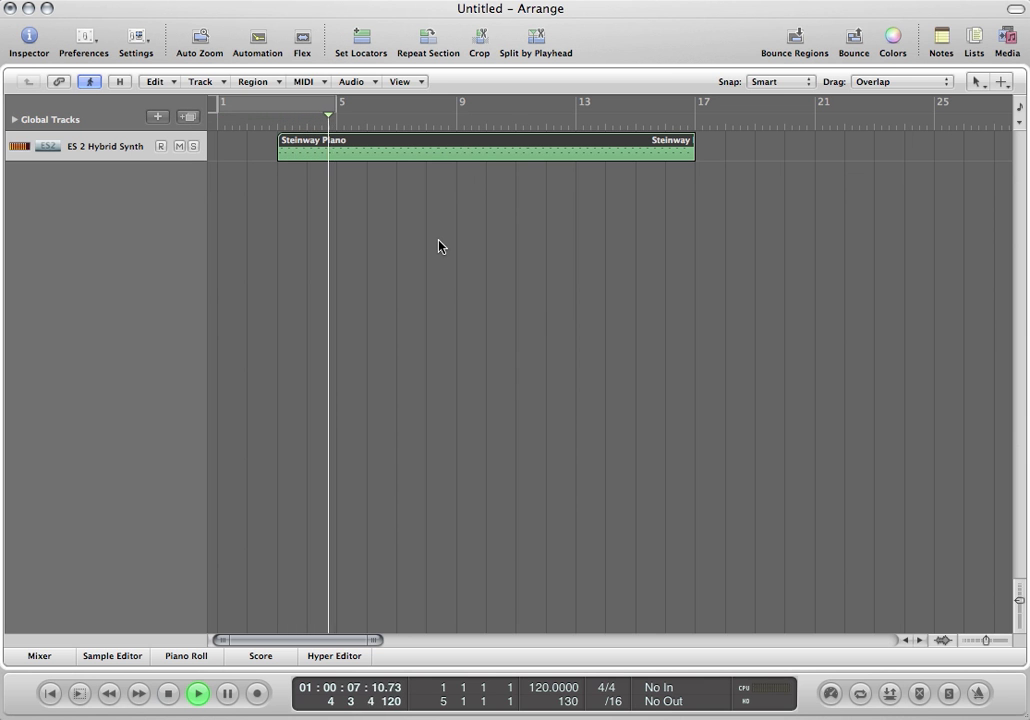
pyautogui.press('space')
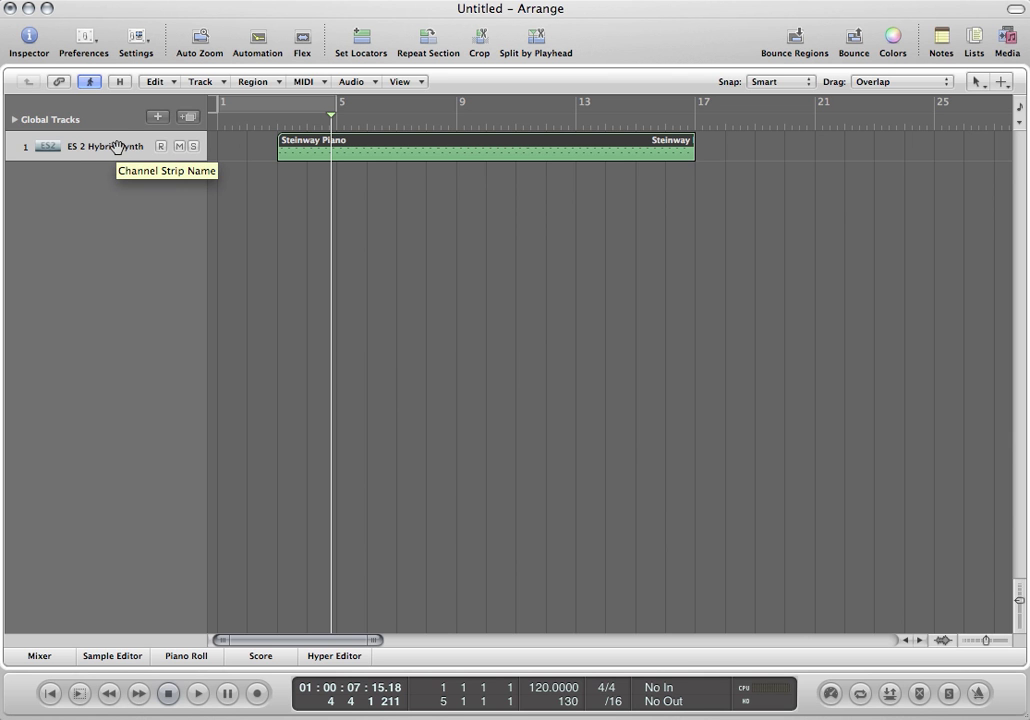
# Export the selected Steinway Piano region with Selection as MIDI File, saving to the Desktop
pyautogui.rightClick(117, 147)
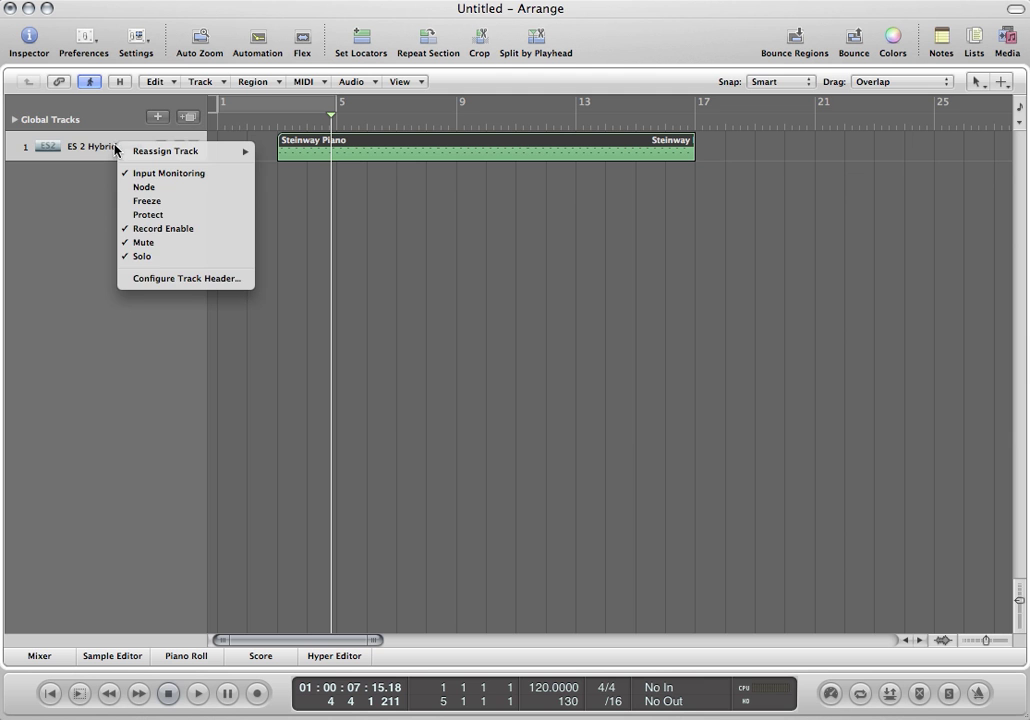
pyautogui.click(63, 160)
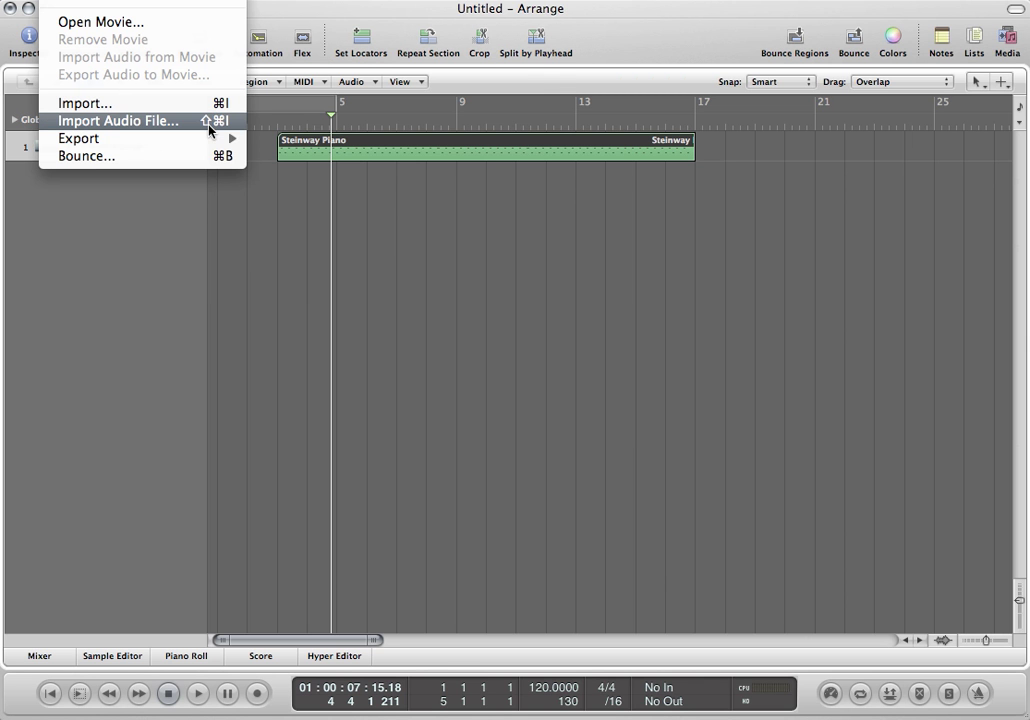
pyautogui.moveTo(200, 140)
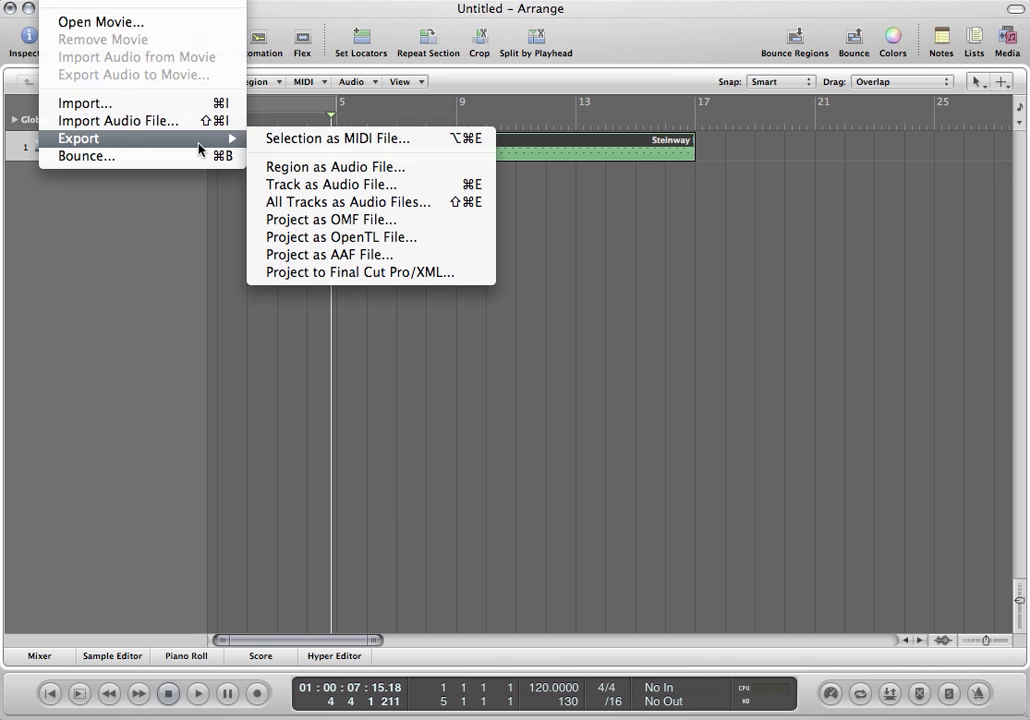
pyautogui.click(408, 143)
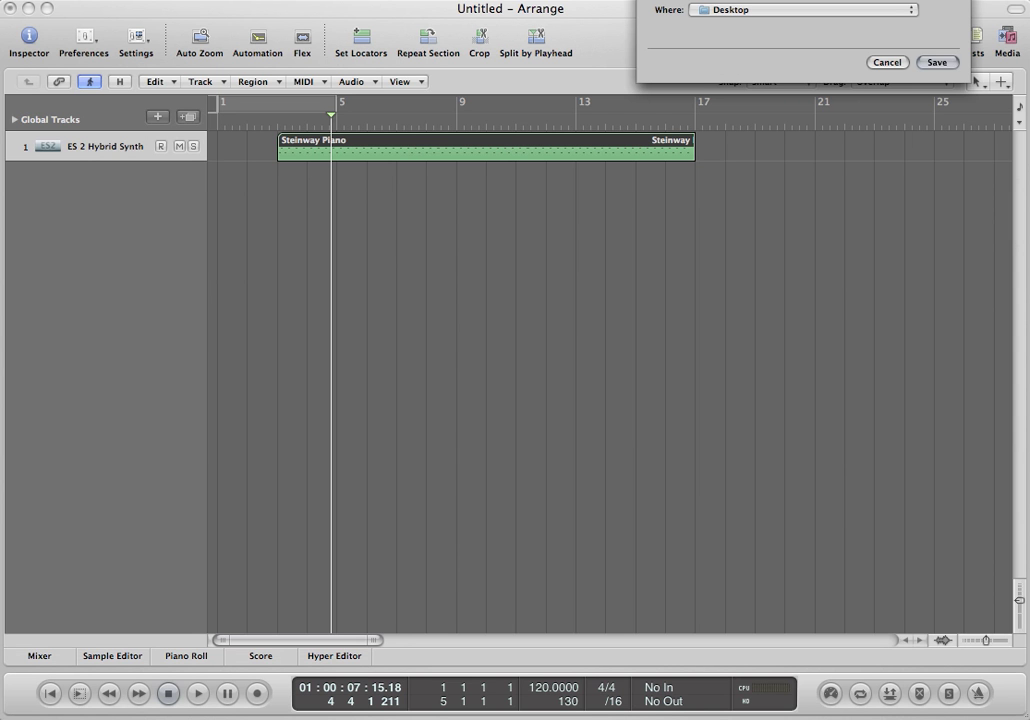
pyautogui.press('Return')
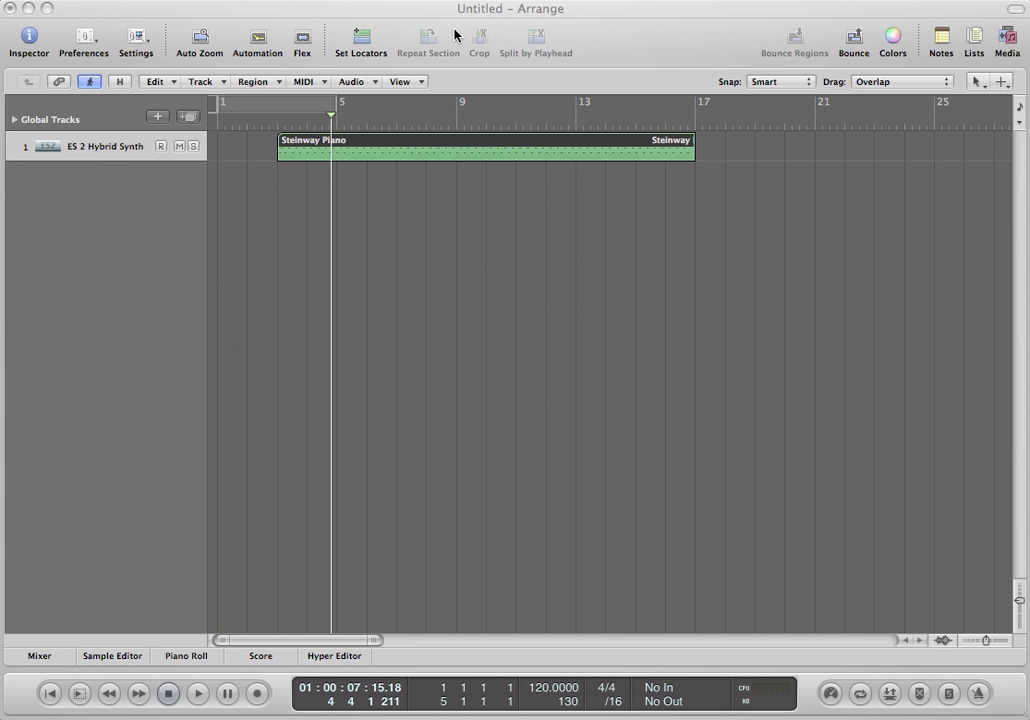
# Switch to Sweet MIDI Player and dismiss its can't-save warning
pyautogui.press('super+Tab')
pyautogui.press('super+Tab')
pyautogui.press('super+Tab')
pyautogui.press('super+Tab')
pyautogui.press('super+Tab')
pyautogui.press('super+Tab')
pyautogui.press('super+Tab')
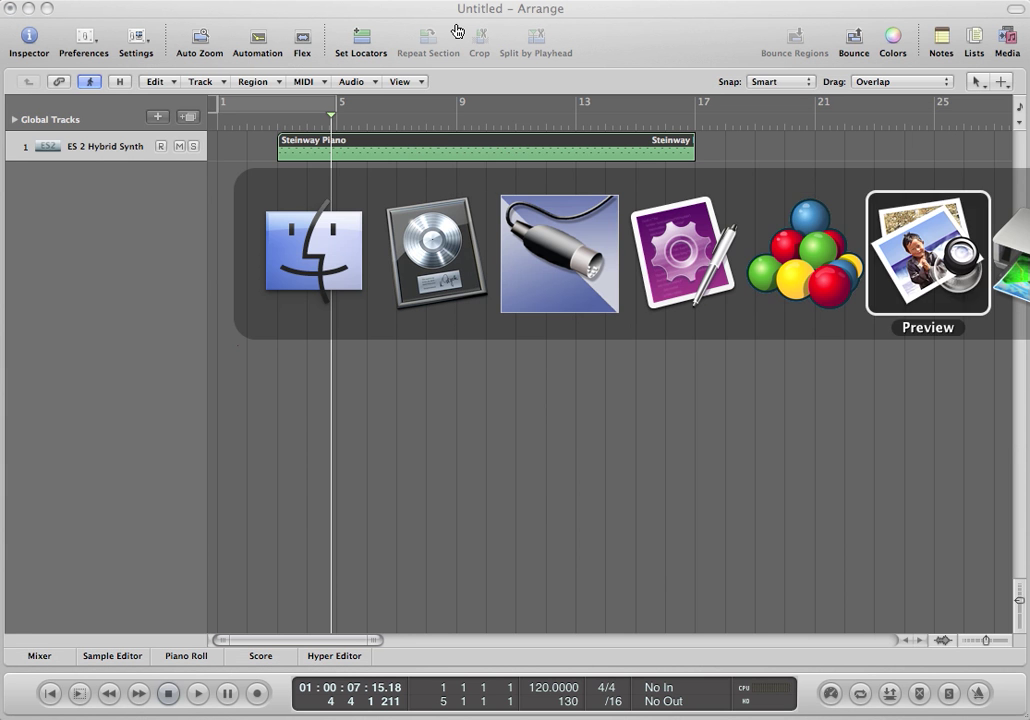
pyautogui.press('super+Tab')
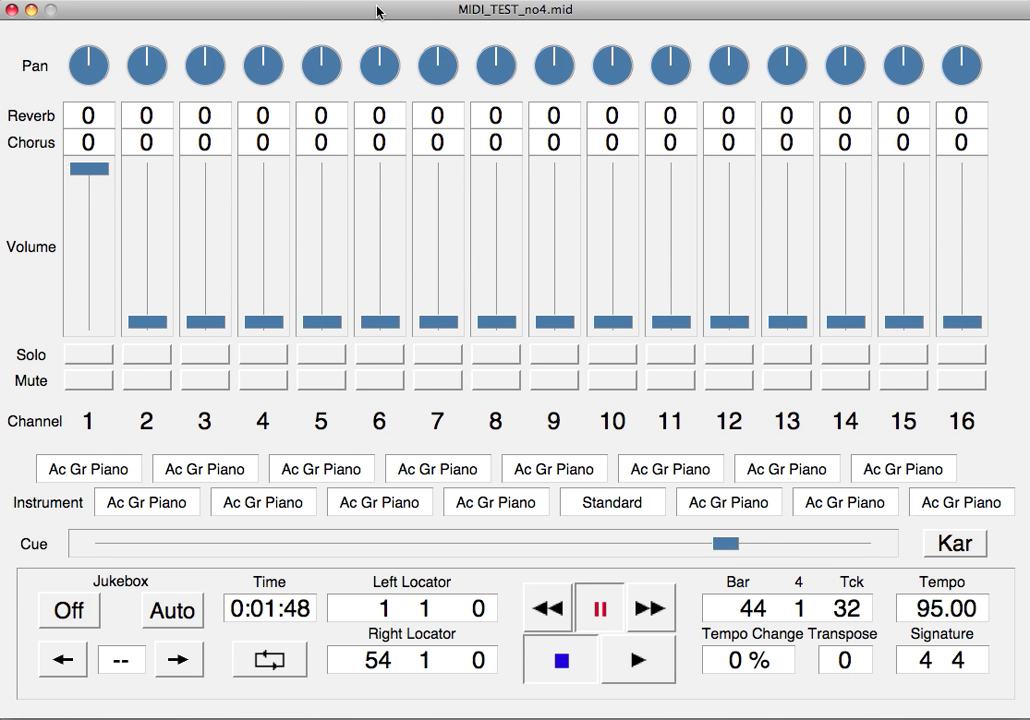
pyautogui.press('super+s')
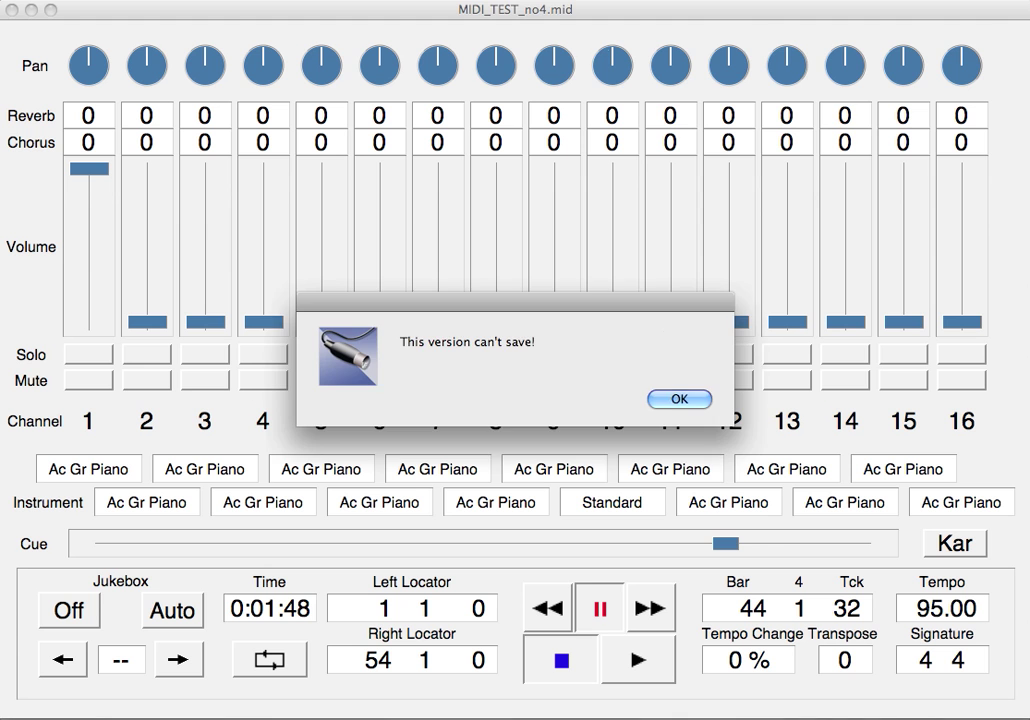
pyautogui.click(700, 400)
# Open MidiTest5.mid from the Desktop in the player, then switch back to Logic Pro
pyautogui.press('super+o')
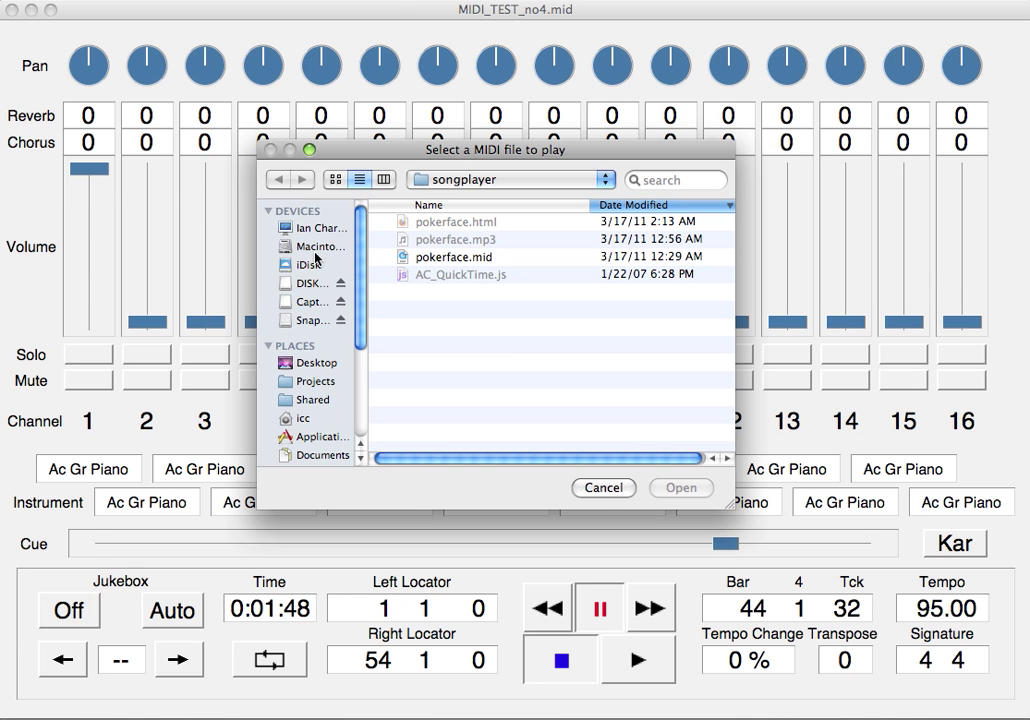
pyautogui.click(312, 364)
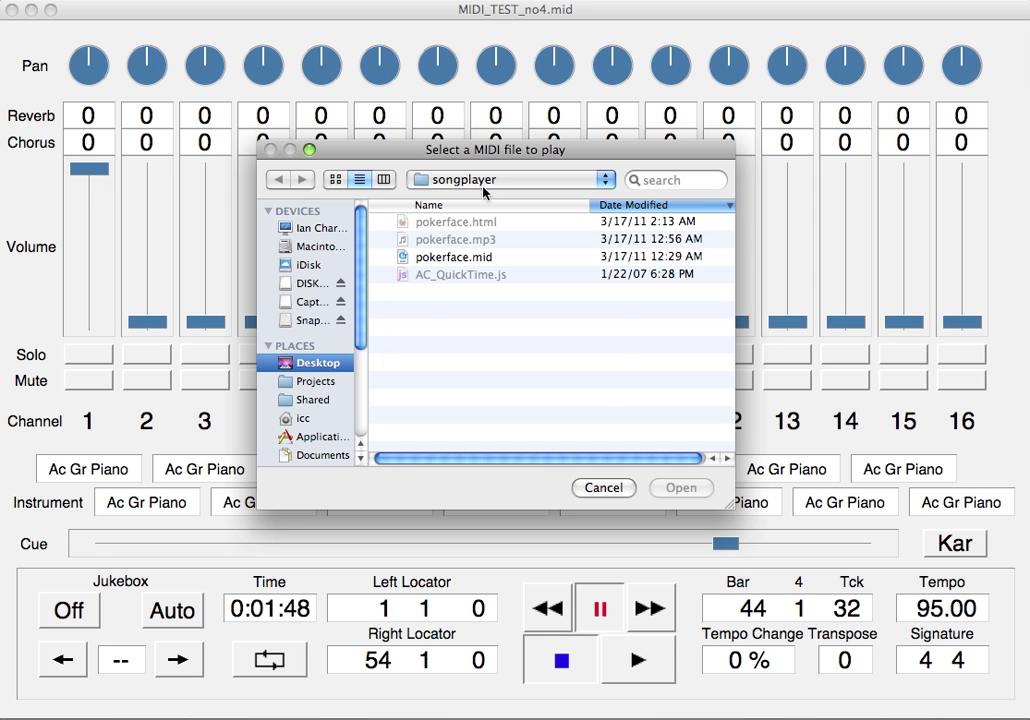
pyautogui.click(440, 179)
pyautogui.click(467, 222)
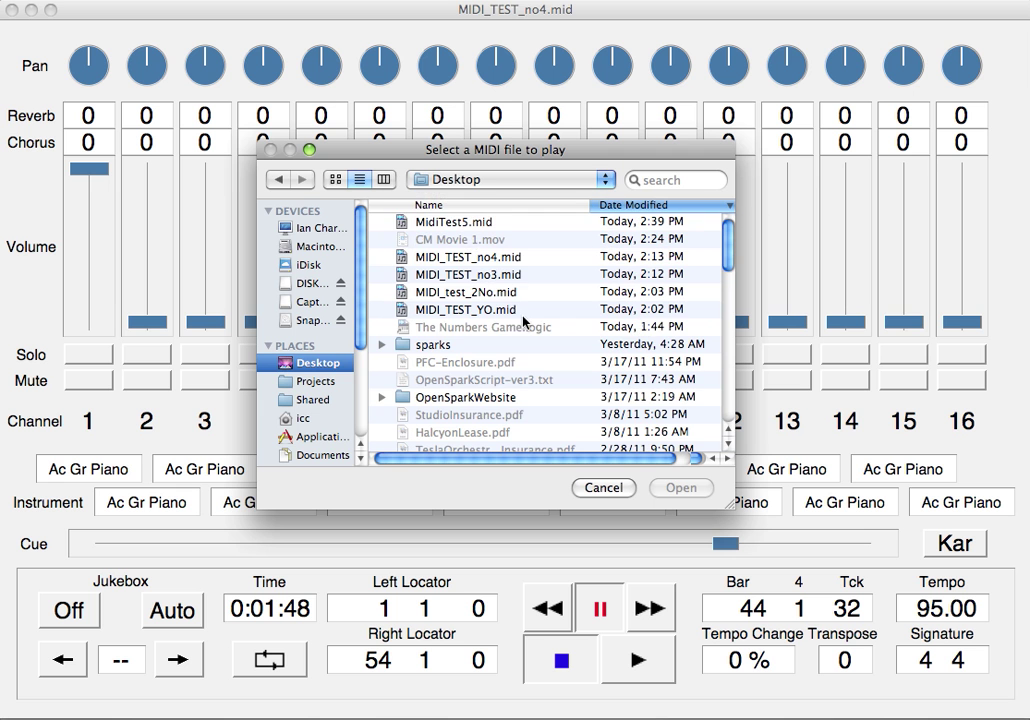
pyautogui.click(446, 221)
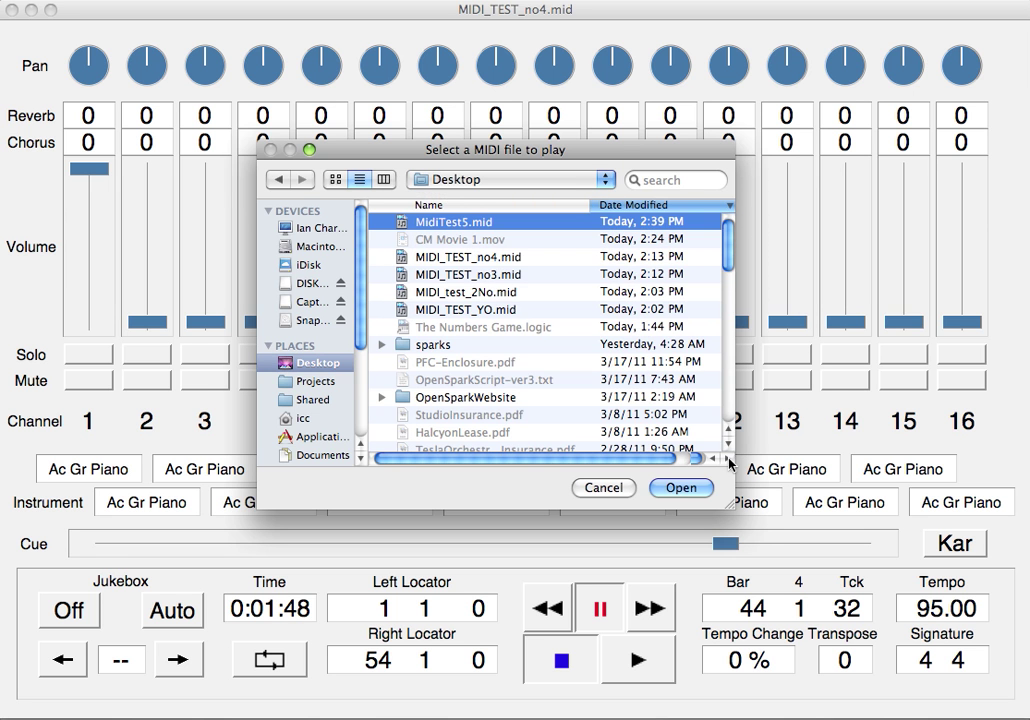
pyautogui.click(681, 487)
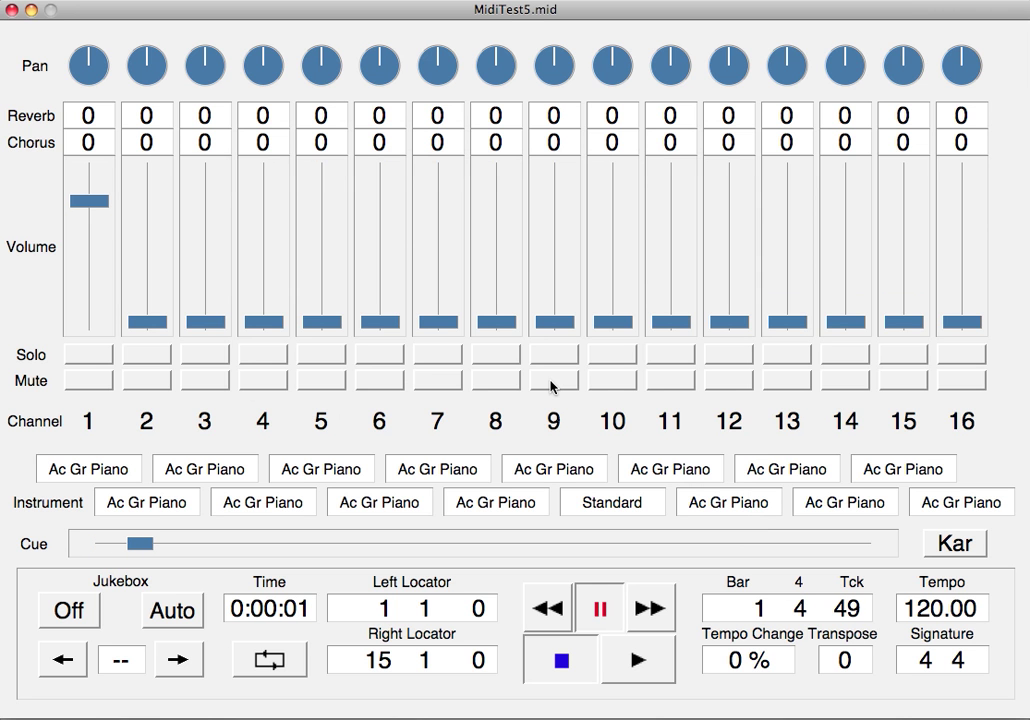
pyautogui.press('super+Tab')
pyautogui.click(585, 310)
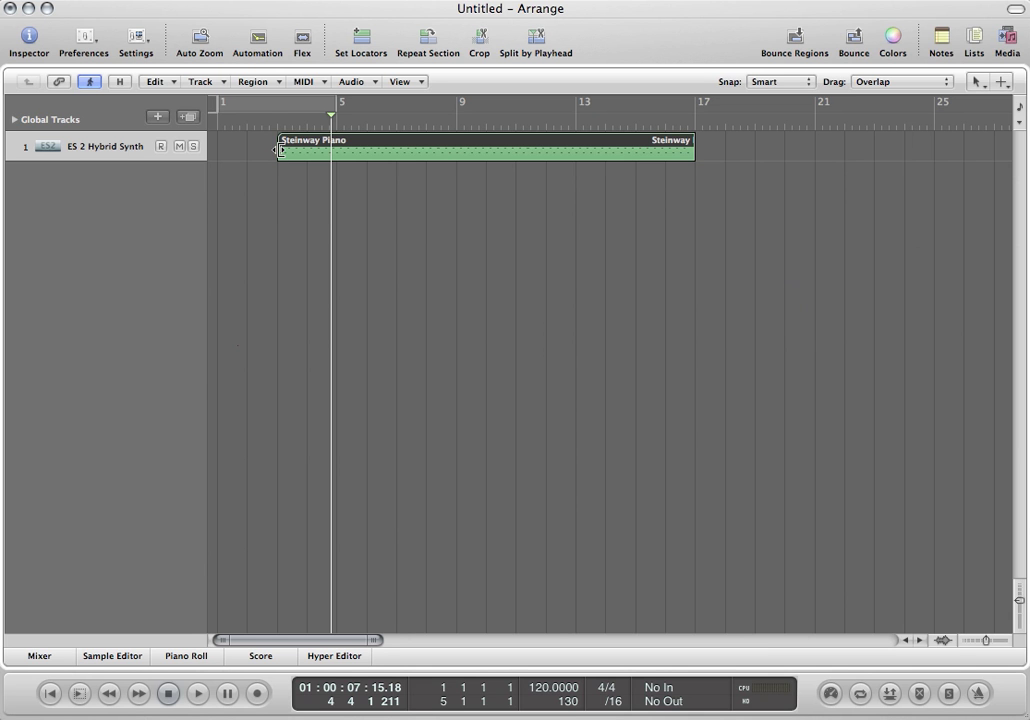
# Drag the Steinway Piano region's start from bar 3 to bar 1, so it spans bars 1–17
pyautogui.moveTo(280, 150); pyautogui.dragTo(218, 150)
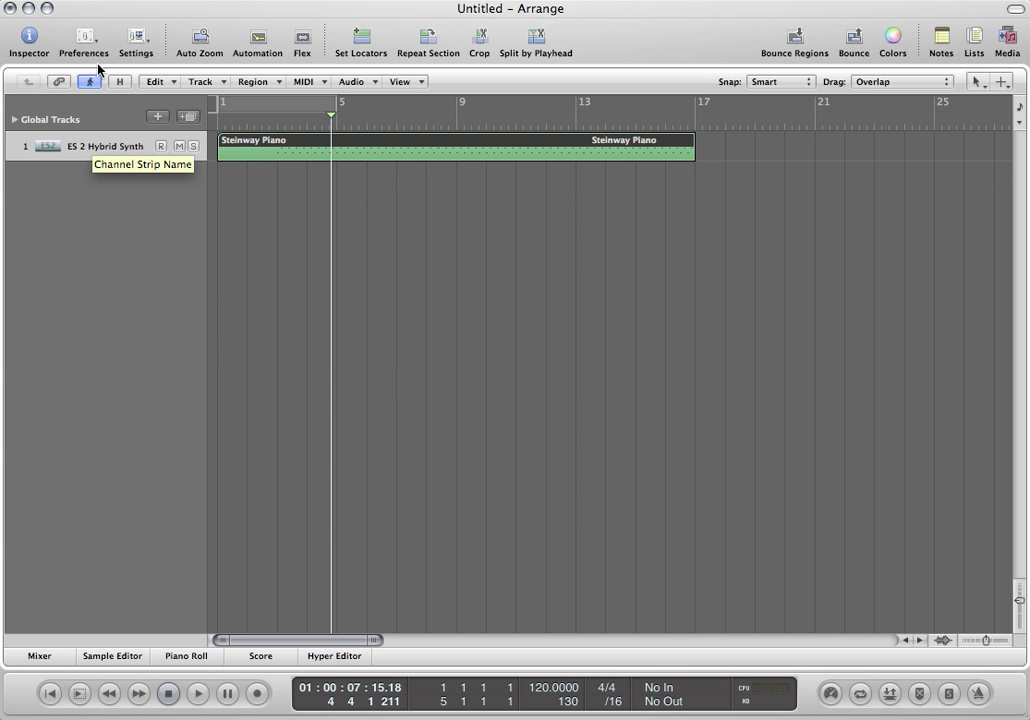
# Export the bars 1–17 region via File > Export > Selection as MIDI File to the Desktop
pyautogui.click(55, 0)
pyautogui.moveTo(230, 138)
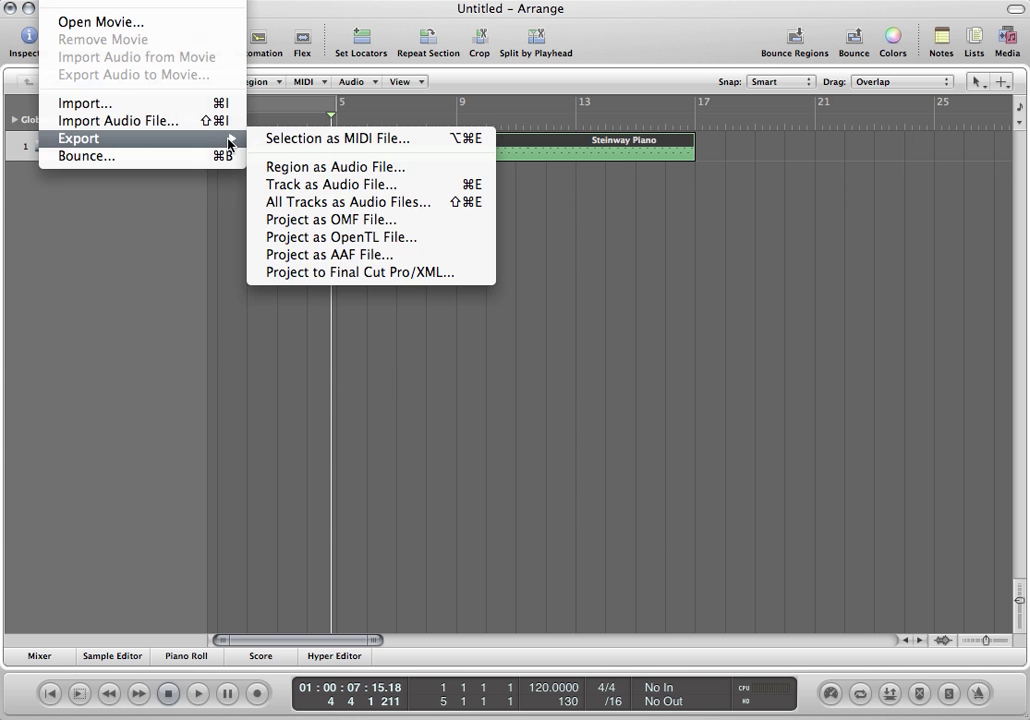
pyautogui.click(316, 140)
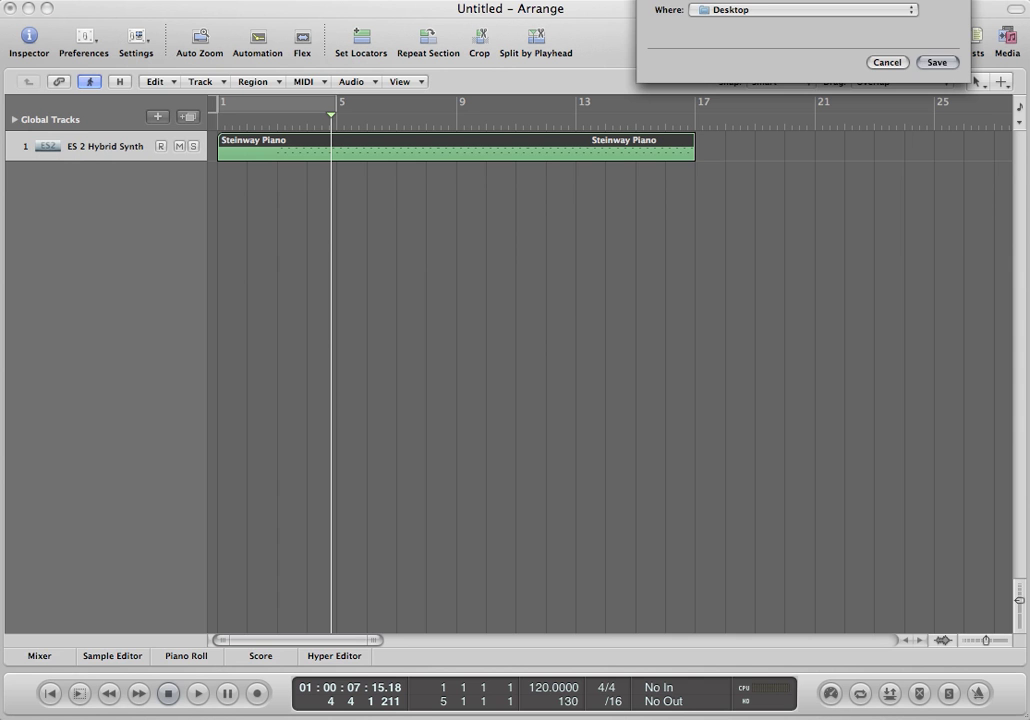
pyautogui.press('Return')
# Switch to Sweet MIDI Player and open MidiTest6.mid
pyautogui.press('super+Tab')
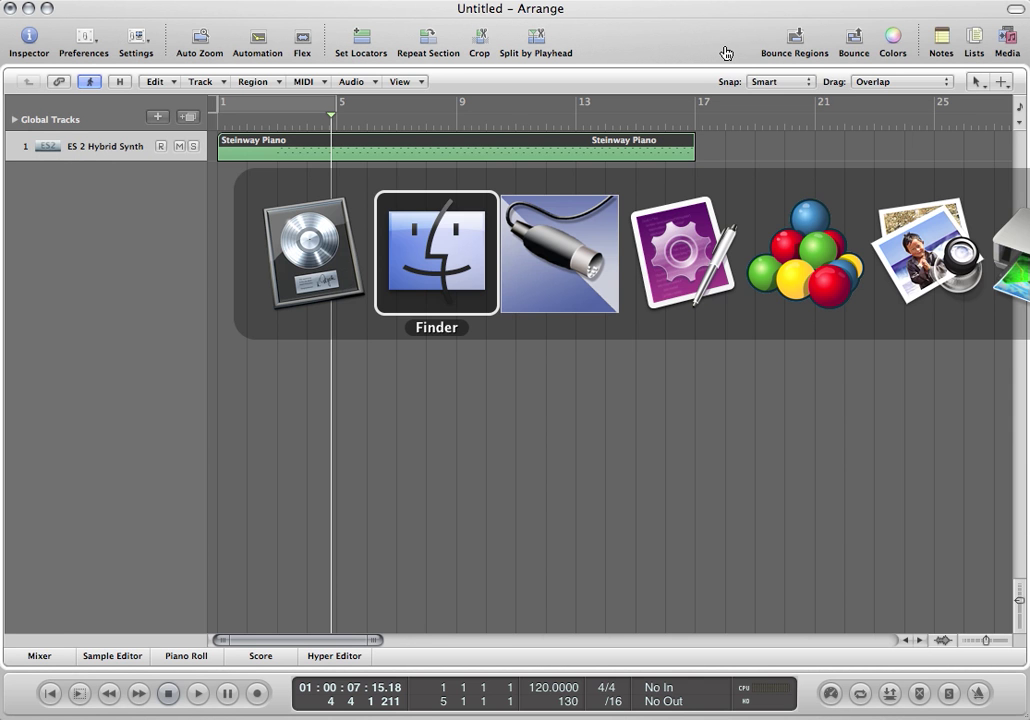
pyautogui.press('super+Tab')
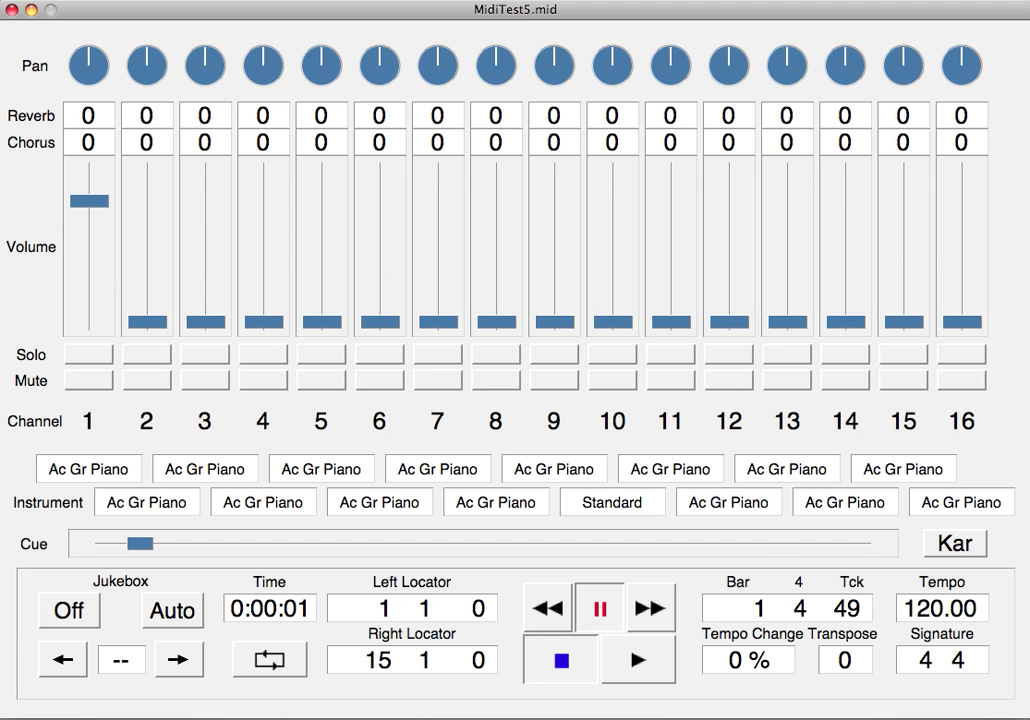
pyautogui.press('super+o')
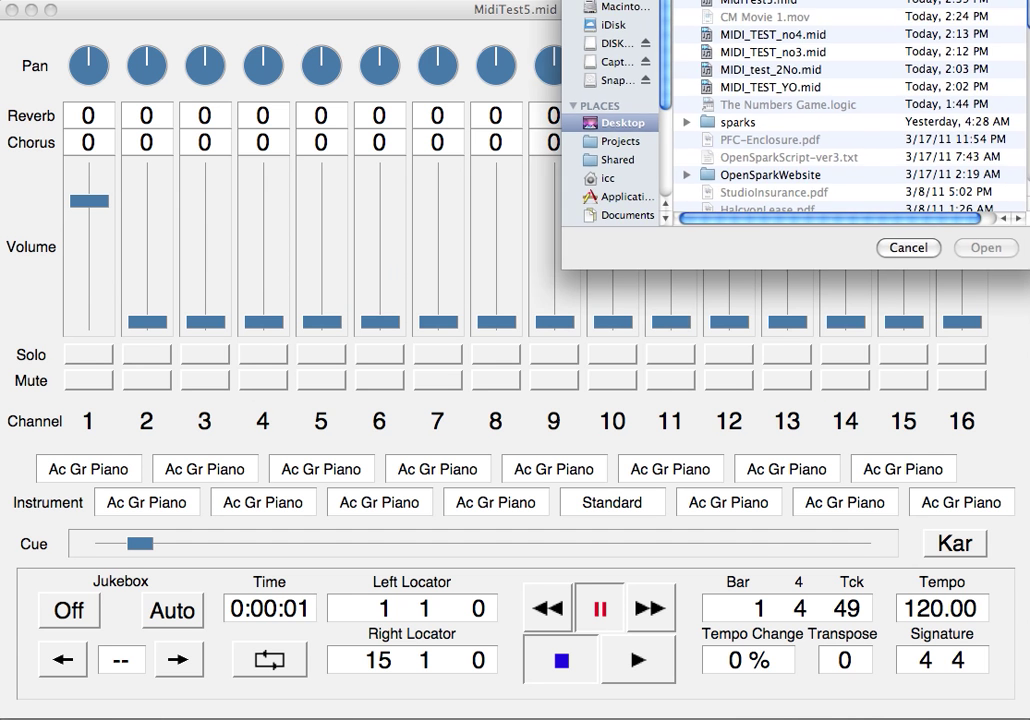
pyautogui.moveTo(722, 1); pyautogui.dragTo(420, 119)
pyautogui.click(428, 179)
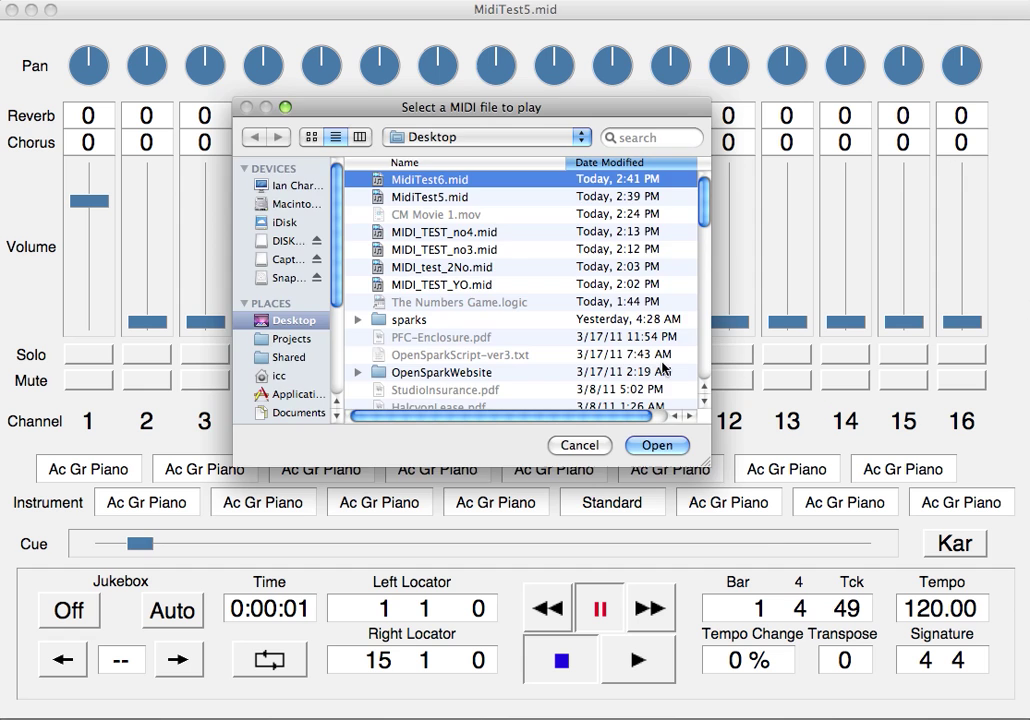
pyautogui.click(662, 445)
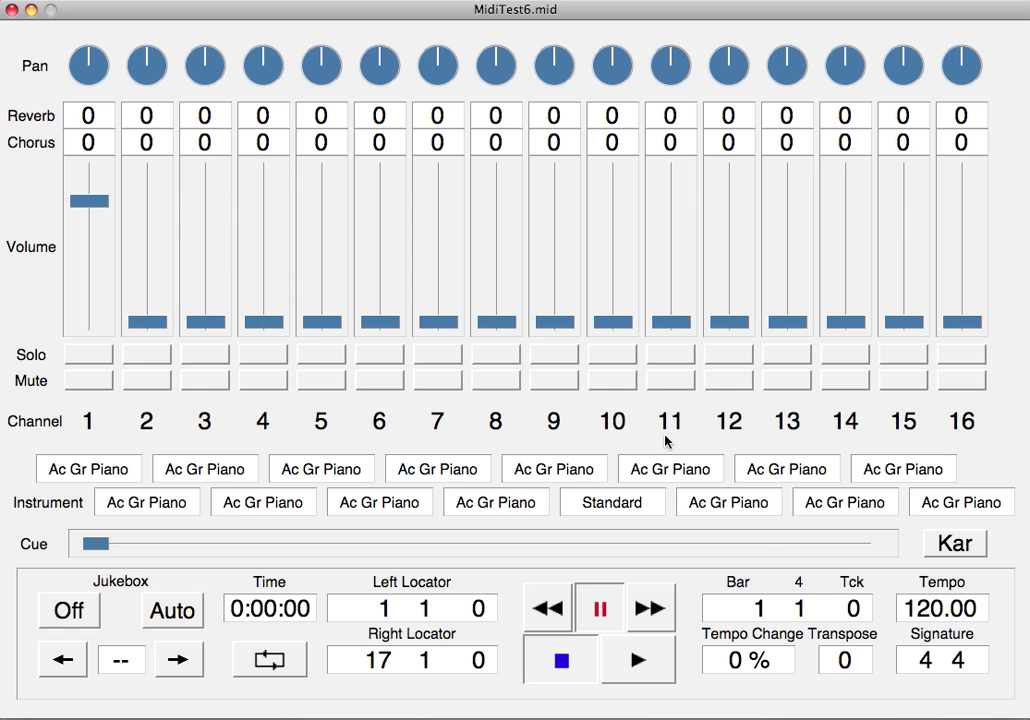
# Play MidiTest6.mid from bar 1, pause at bar 4, and return to Logic Pro
pyautogui.press('space')
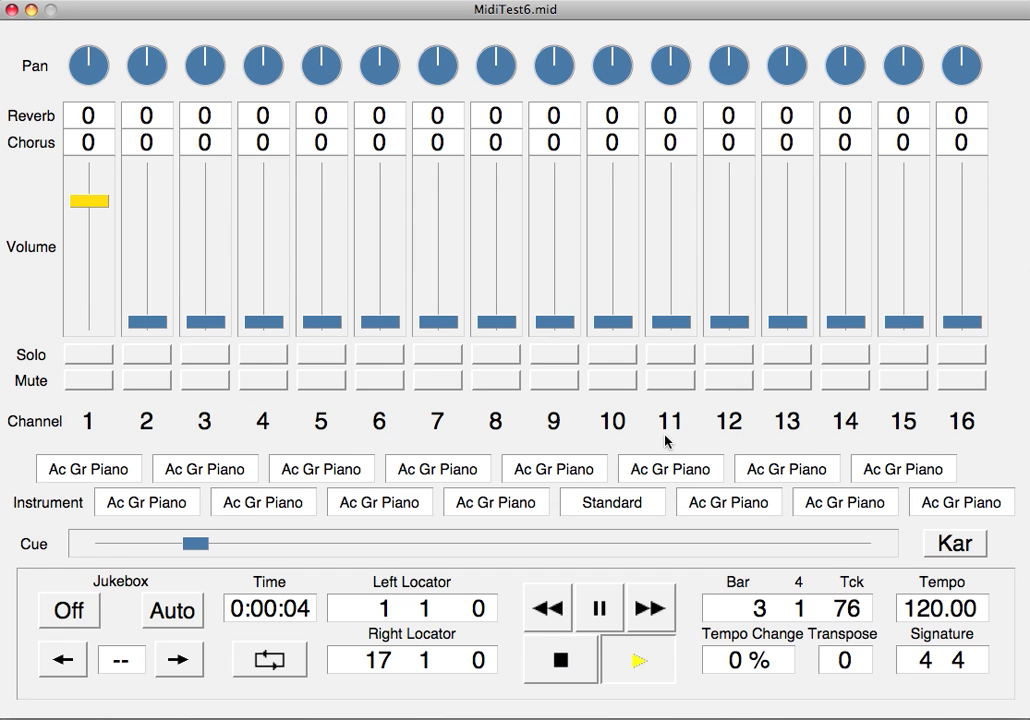
pyautogui.press('space')
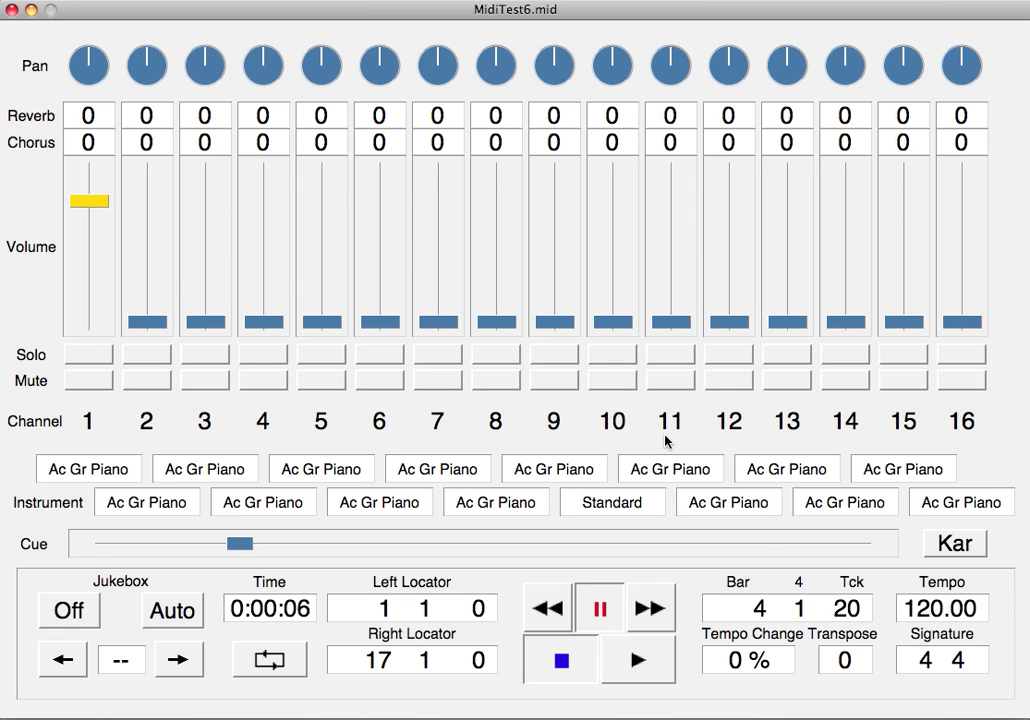
pyautogui.press('super+Tab')
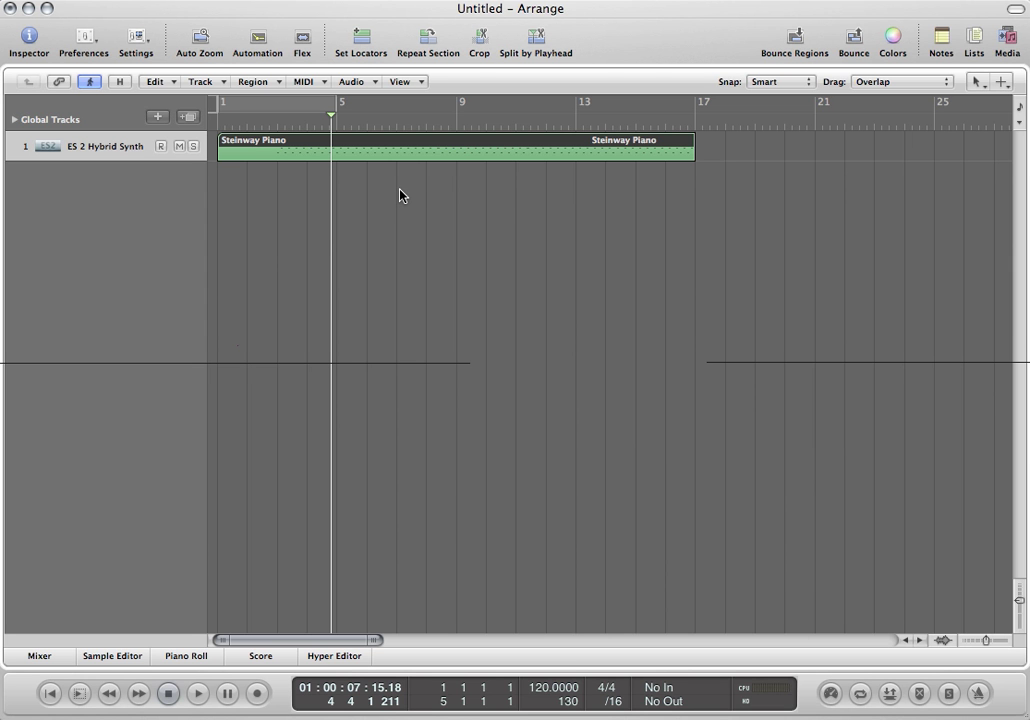
pyautogui.press('super+Tab')
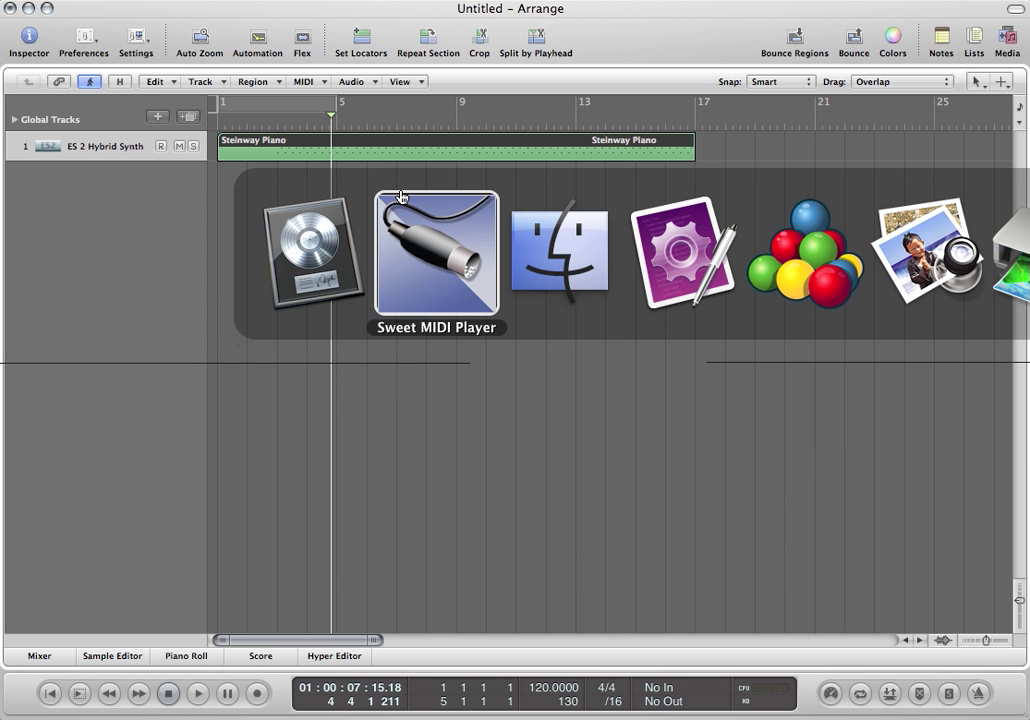
pyautogui.press('super+Tab')
pyautogui.press('super+shift+Tab')
pyautogui.press('super+shift+Tab')
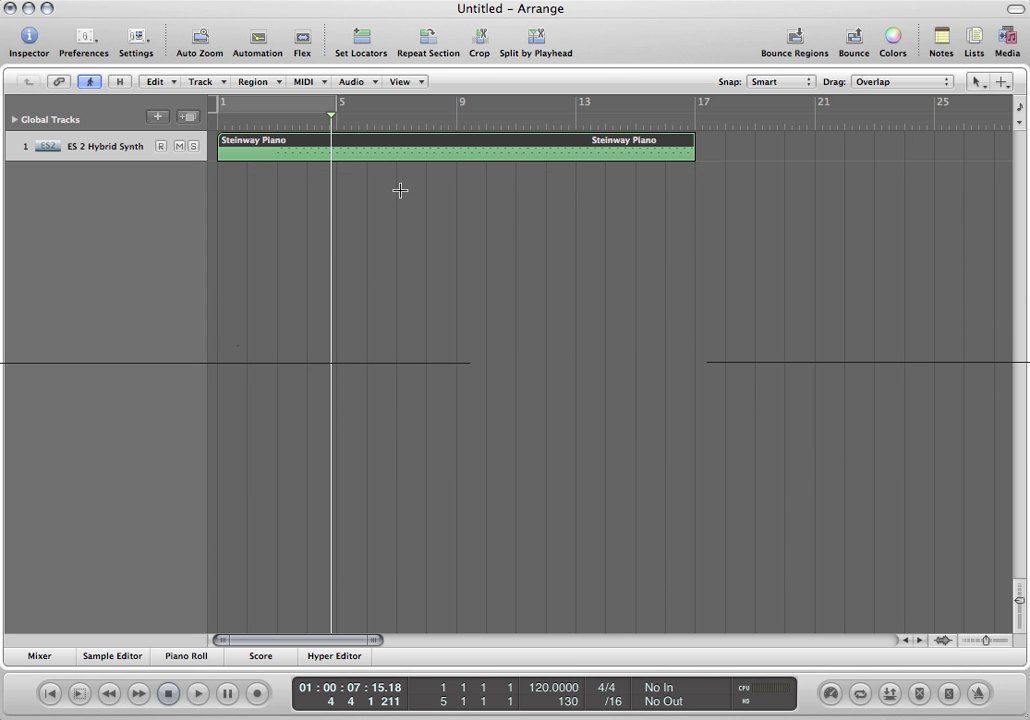